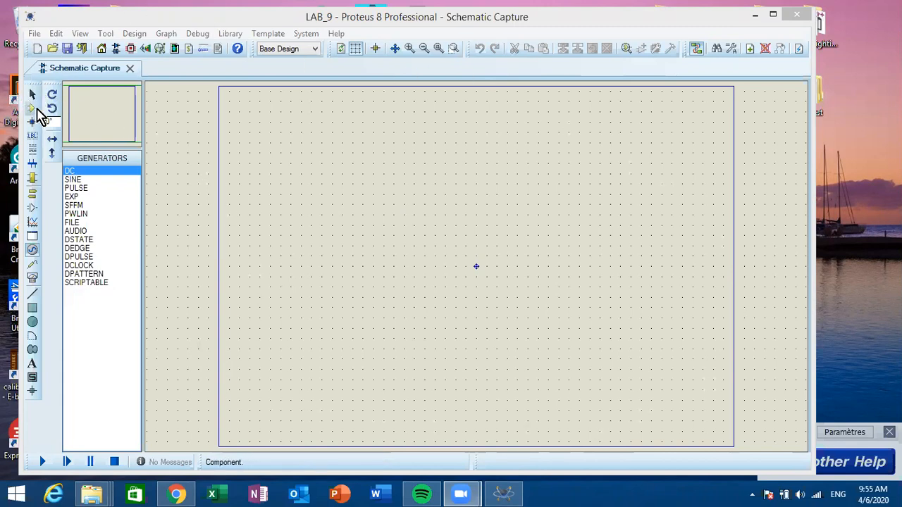
- Find the 2N3904 NPN transistor in the device library and add the FAIRCHLD version to the device list
click(34, 109)
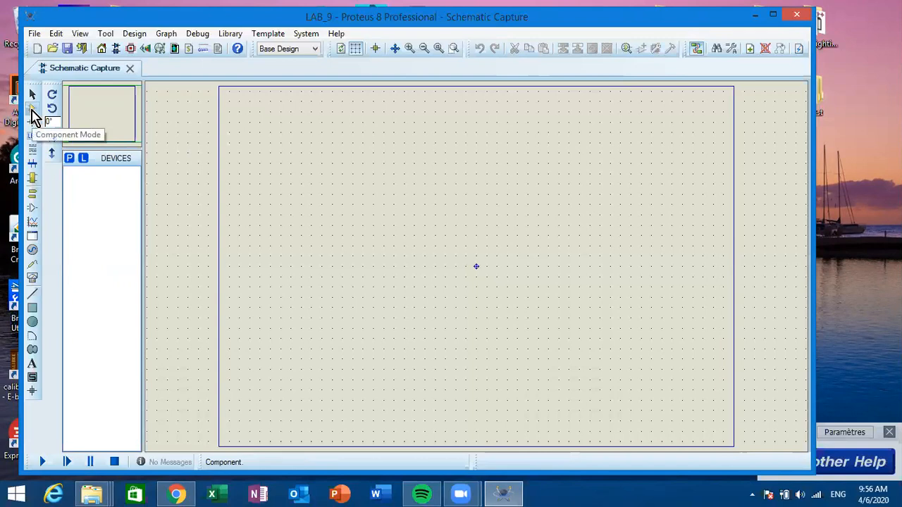
click(70, 159)
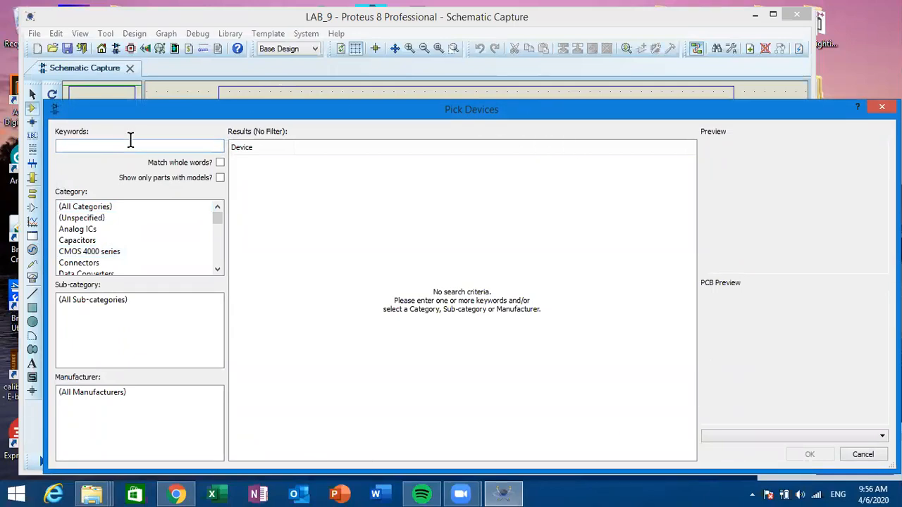
text(2n3904)
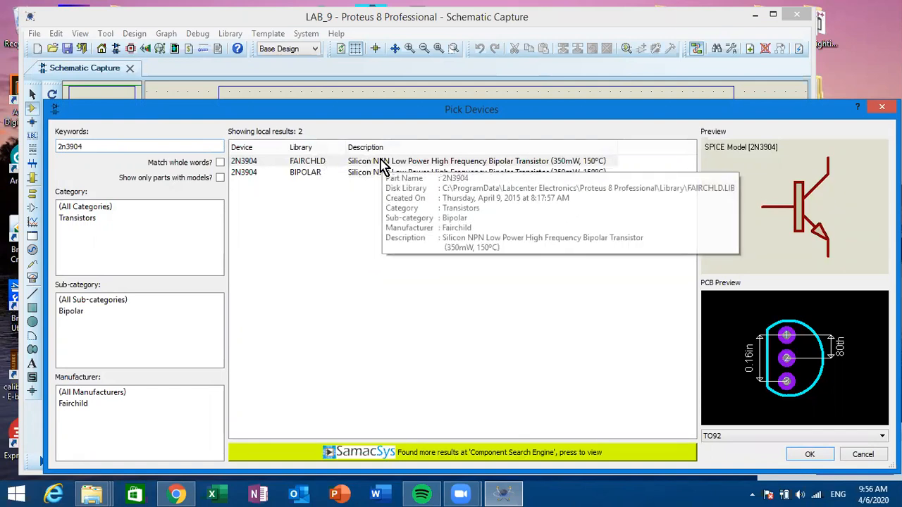
click(323, 162)
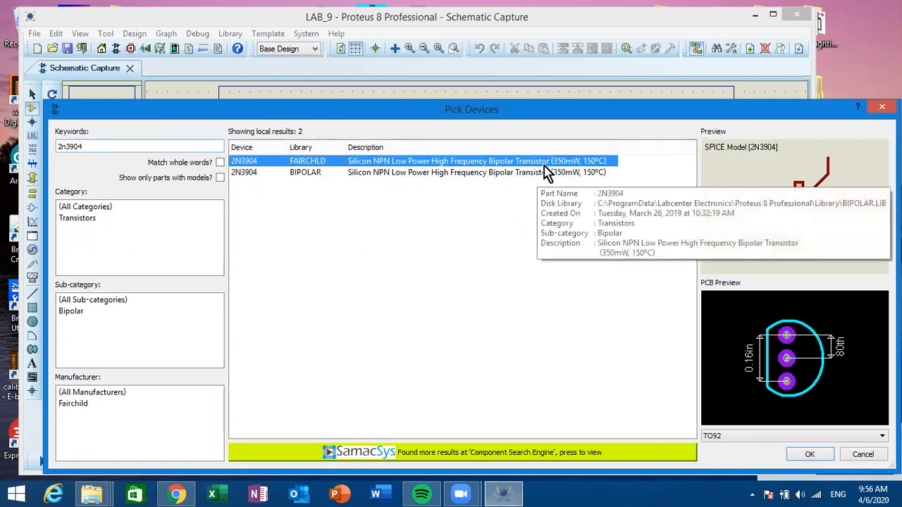
drag(525, 118, 510, 68)
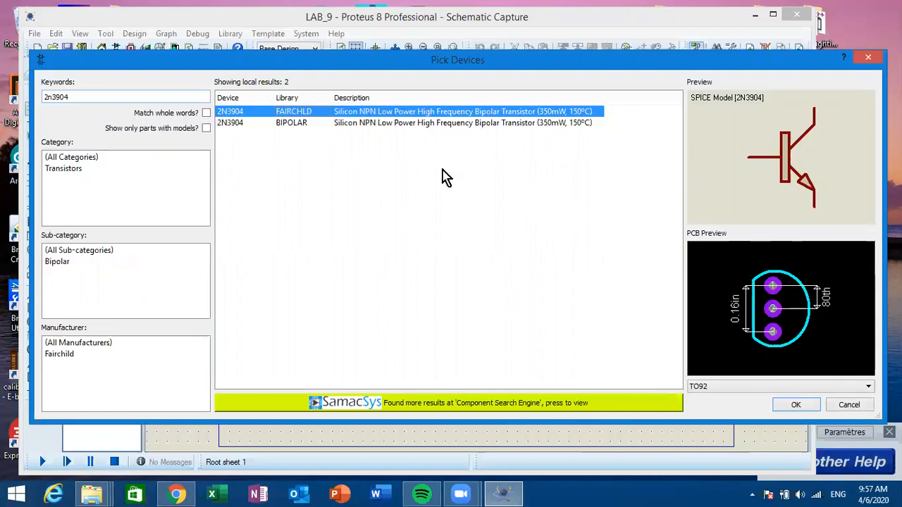
click(346, 133)
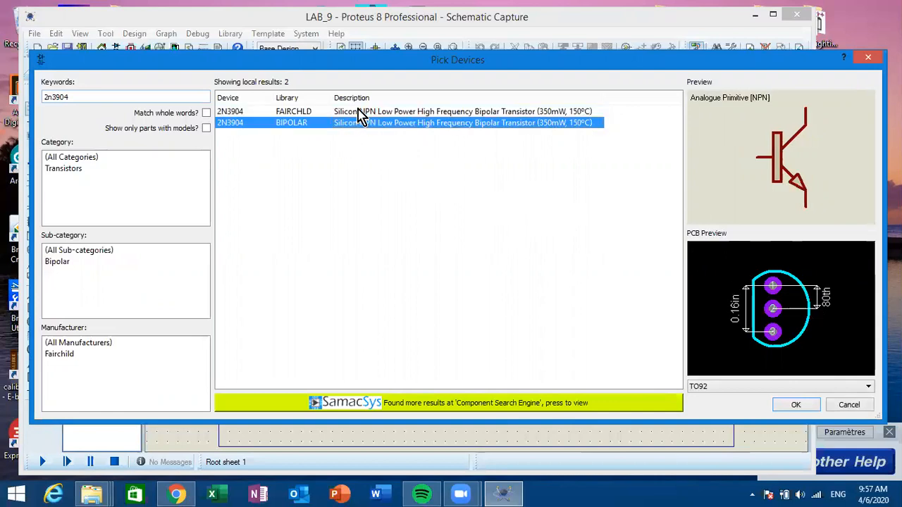
click(361, 111)
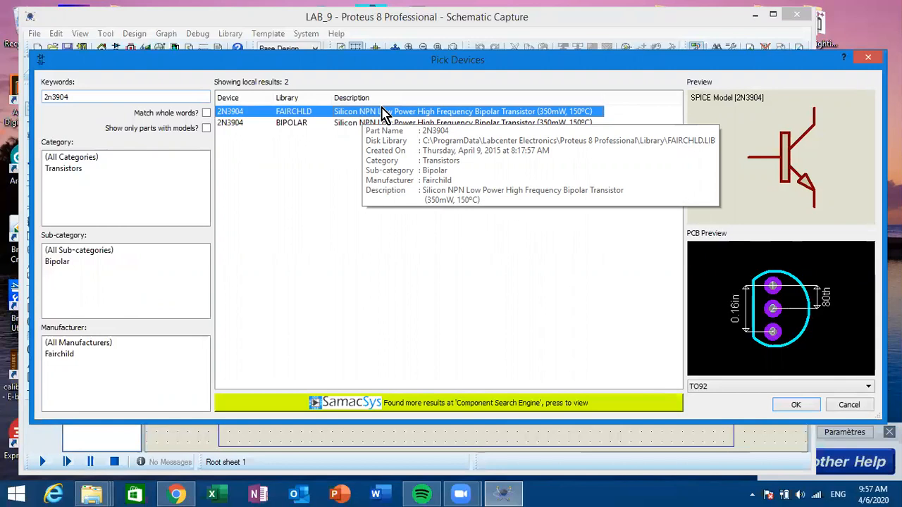
click(801, 405)
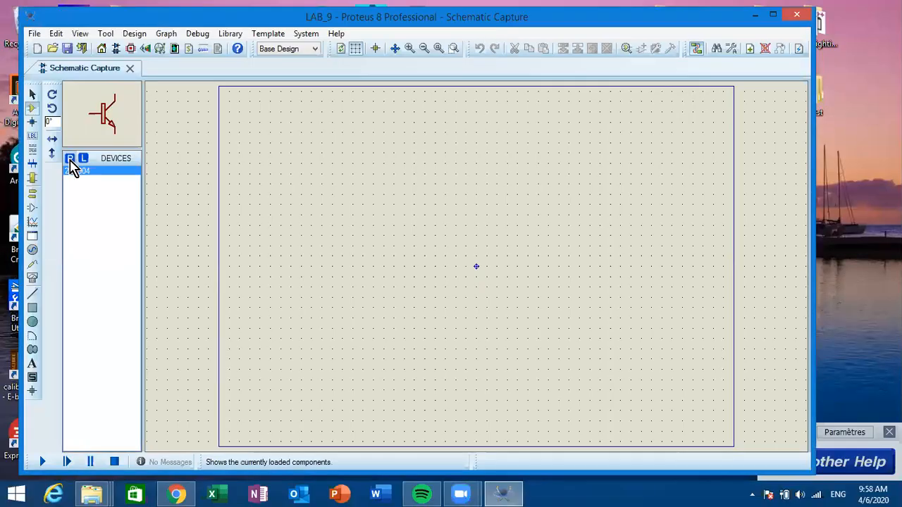
- Search the device library for "resistor"
click(69, 158)
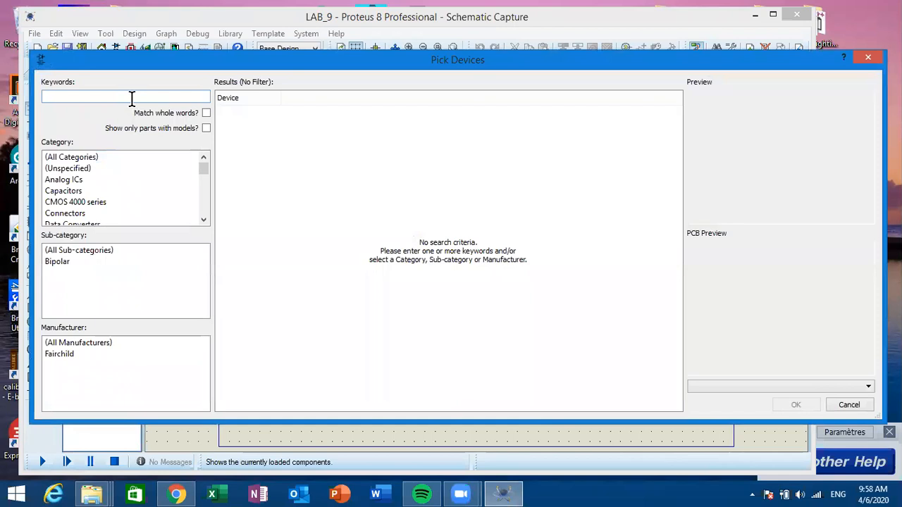
text(resist)
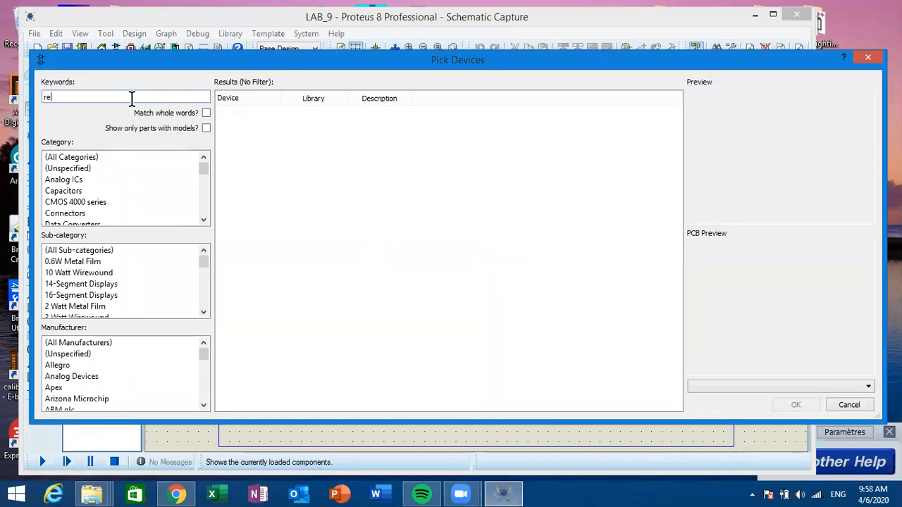
text(or)
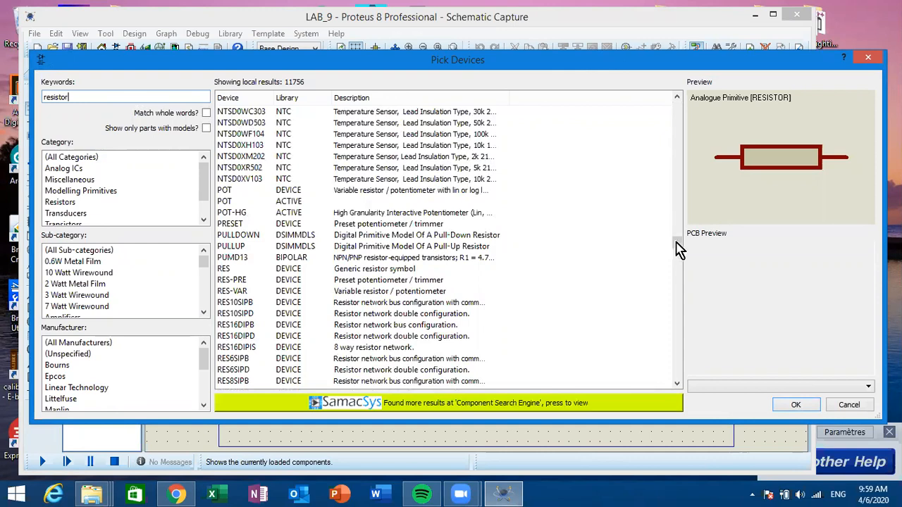
- Preview the NTSD0XH103, RES-PRE, POT and POT-HG parts among the resistor search results
click(415, 169)
click(419, 144)
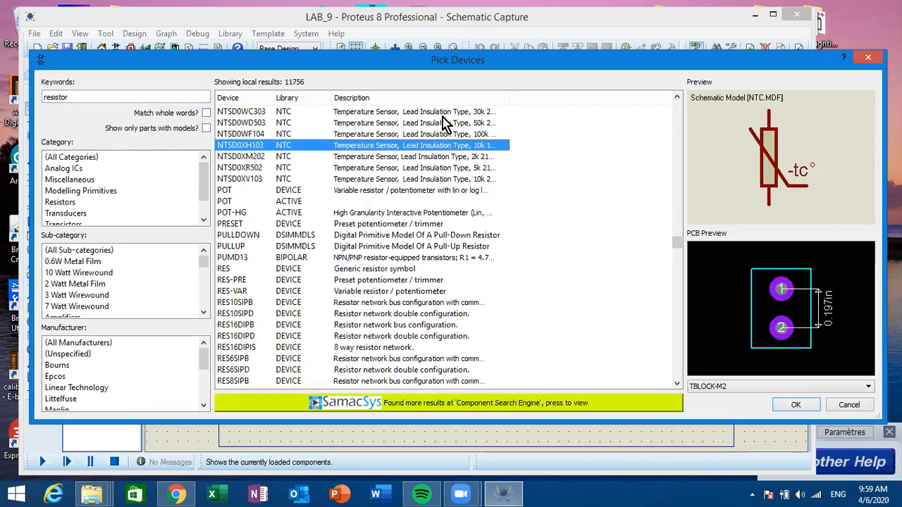
click(285, 280)
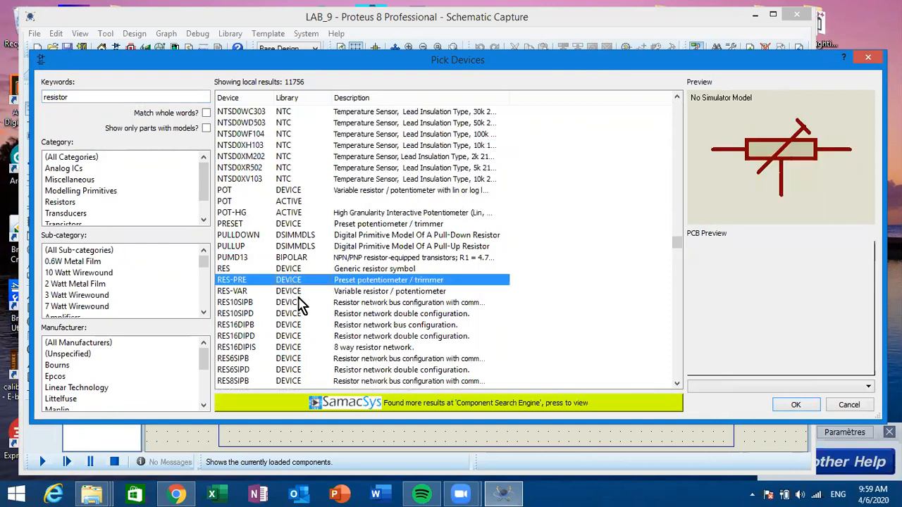
click(236, 192)
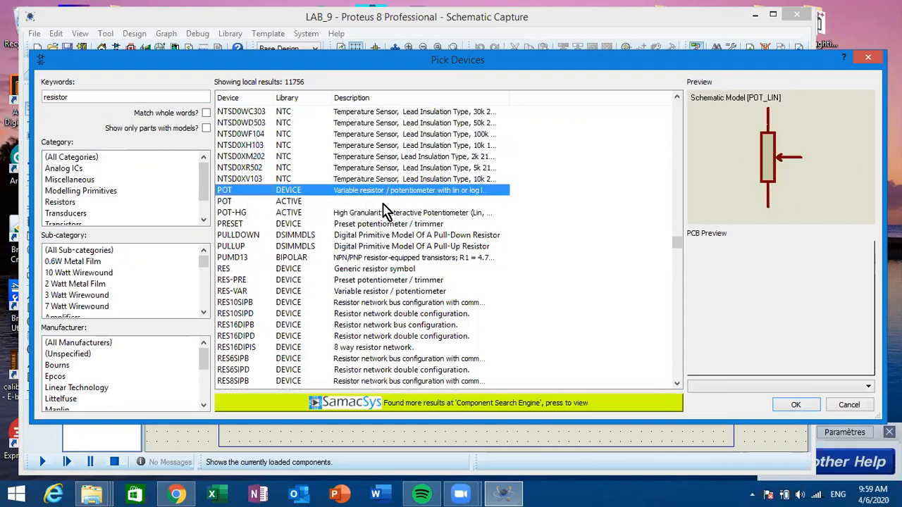
click(227, 214)
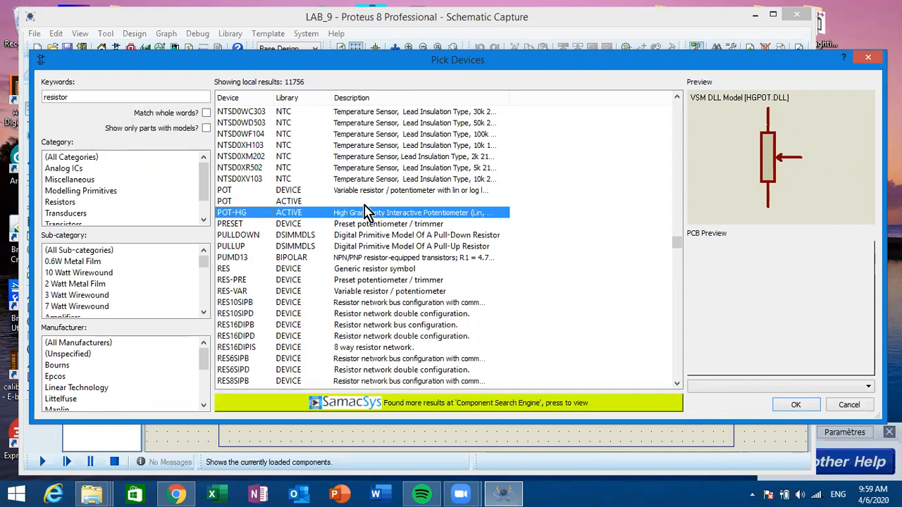
mouse_move(485, 219)
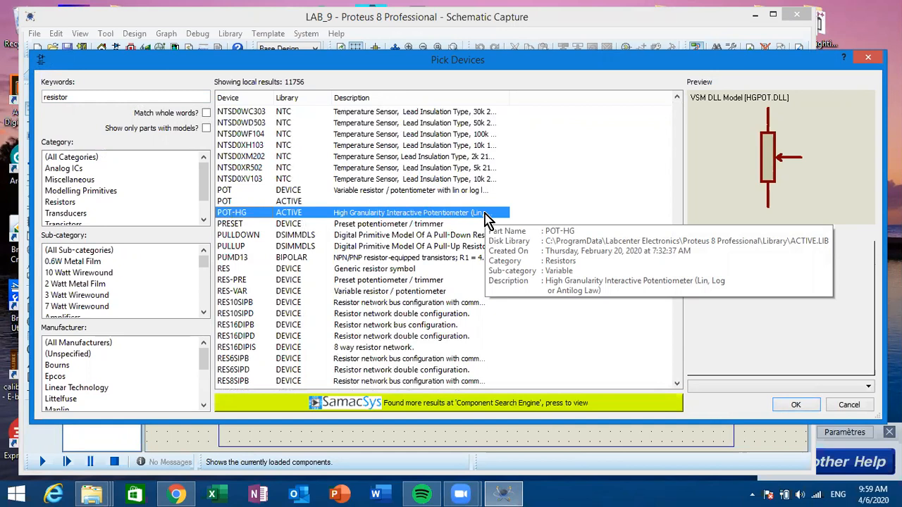
- Add the analog resistor primitive RESISTOR from the ASIMMDLS library to the device list
click(677, 386)
click(677, 386)
click(676, 386)
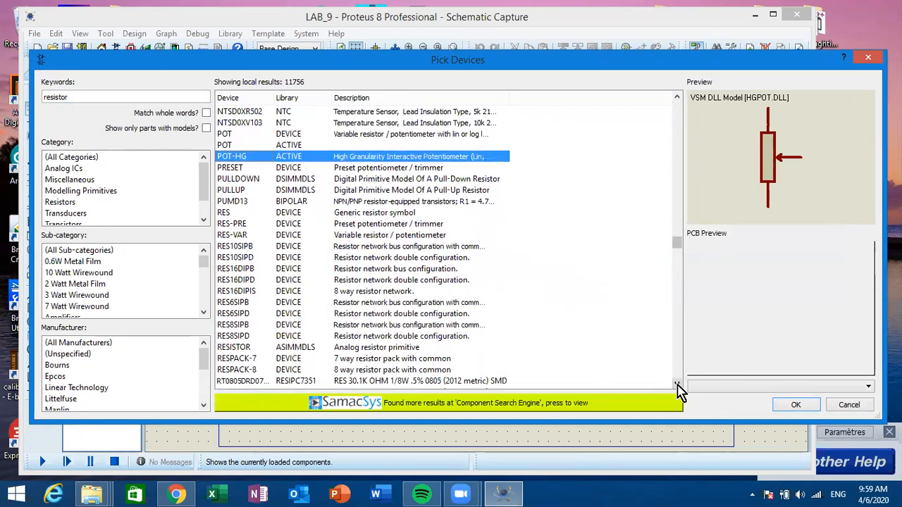
click(677, 385)
click(676, 385)
click(676, 385)
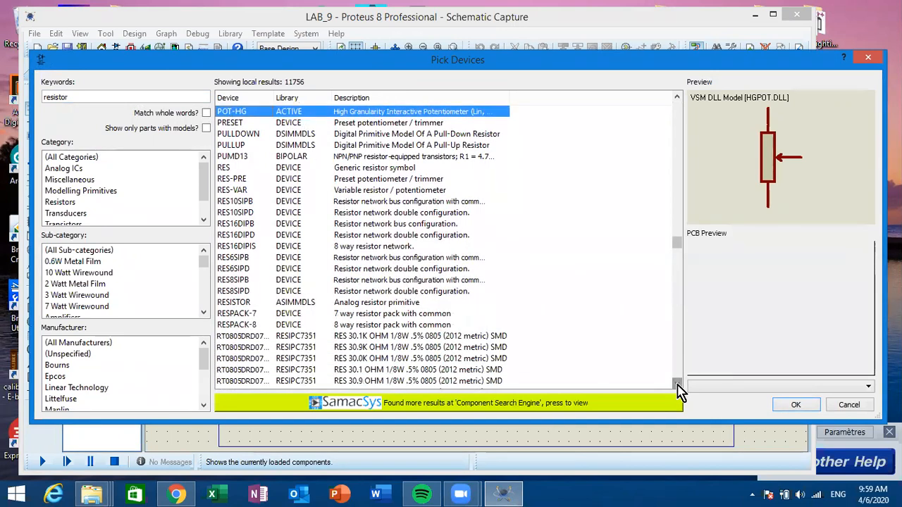
click(229, 304)
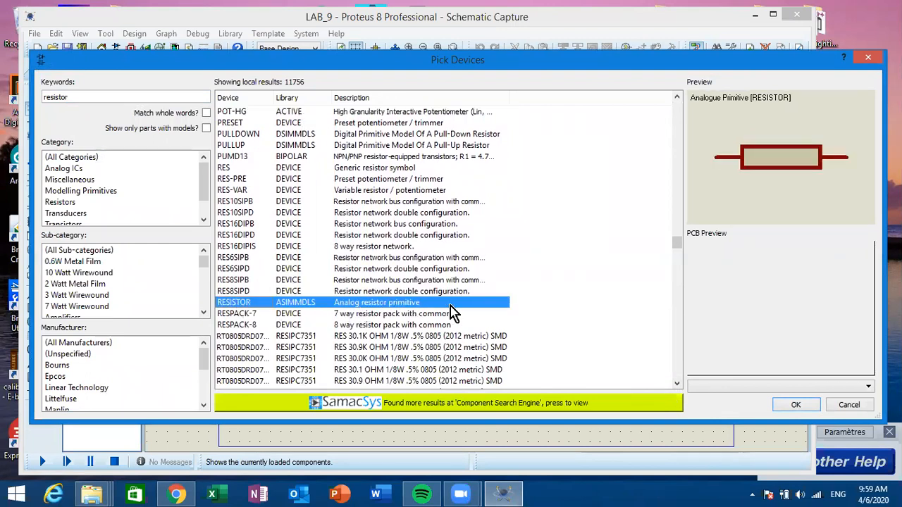
mouse_move(453, 312)
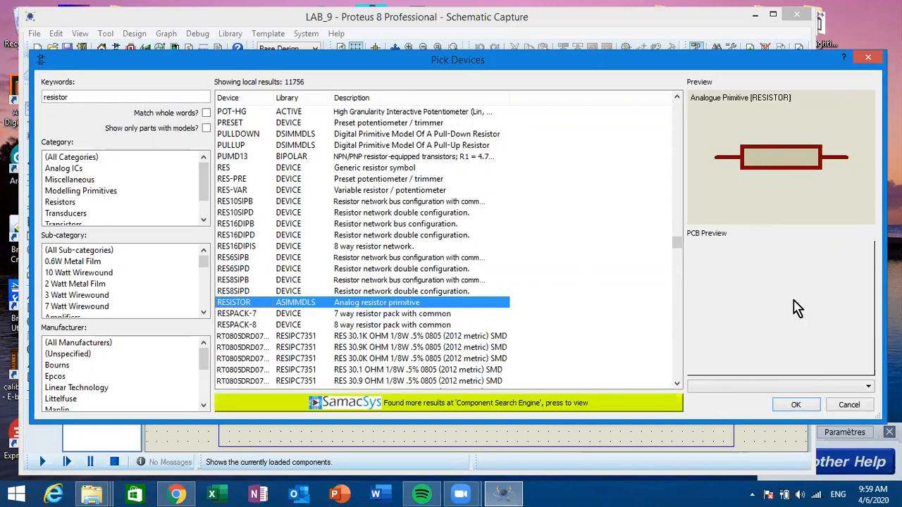
click(796, 406)
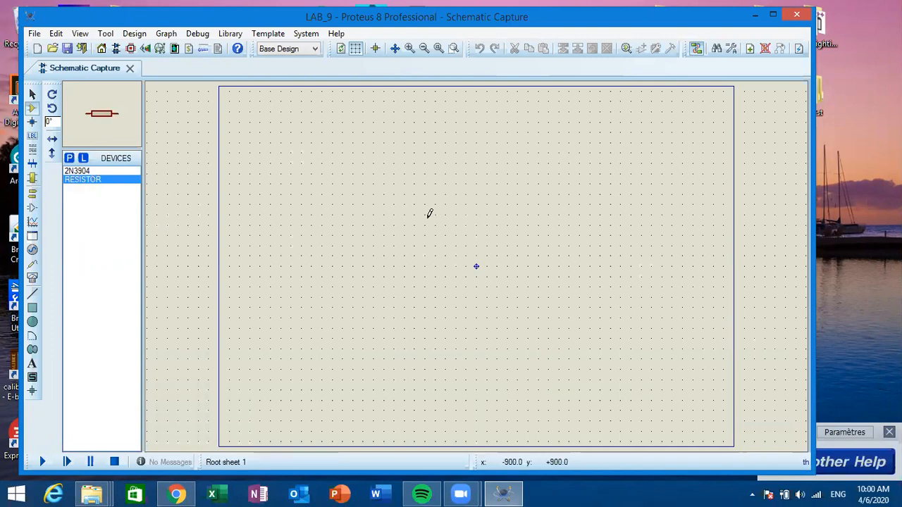
- Place the first resistor vertically, rotated to -90°, in the upper-left area of the sheet
click(430, 213)
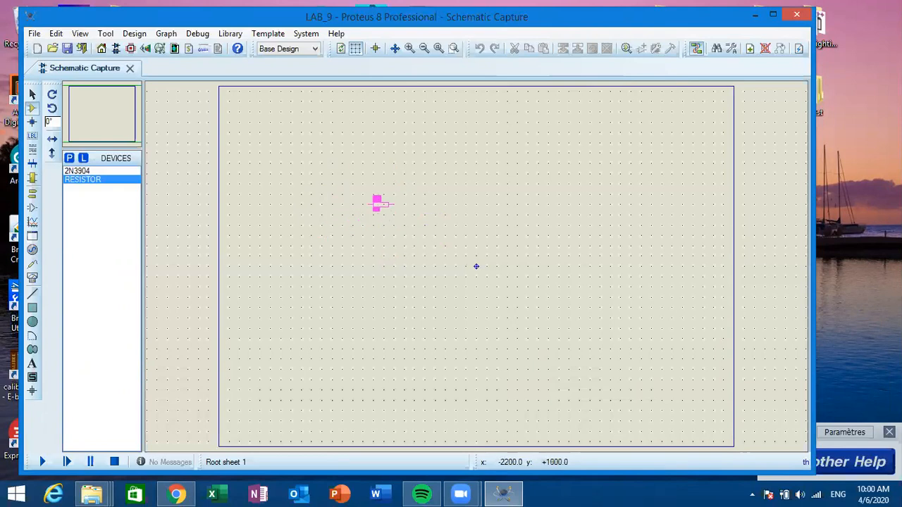
scroll(476, 266, up, 1)
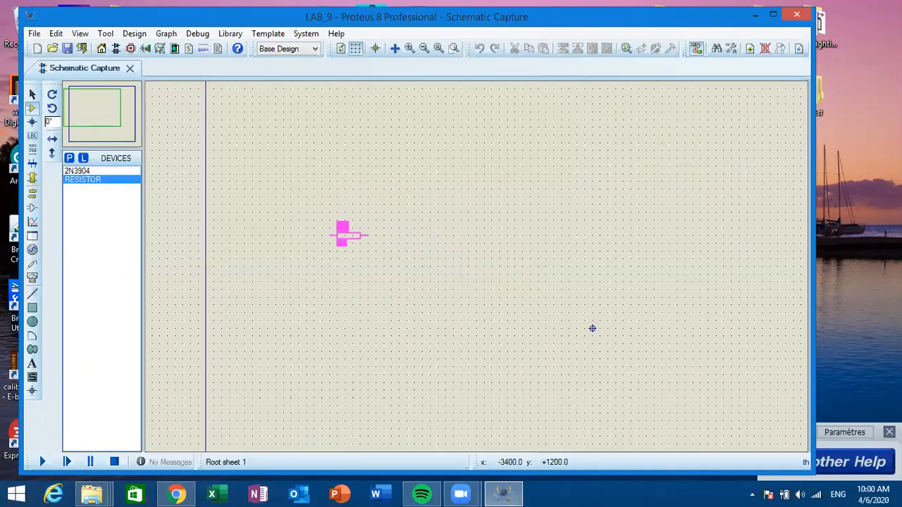
scroll(344, 235, up, 1)
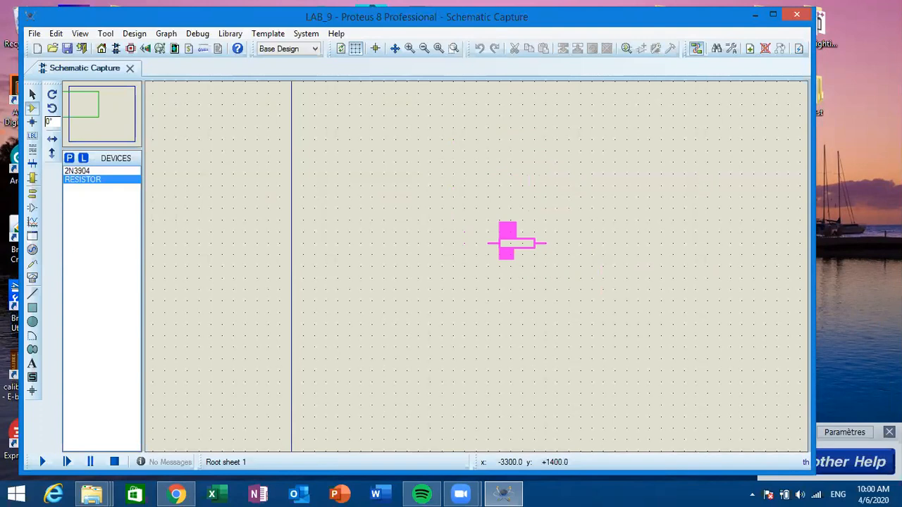
key(KP_Add)
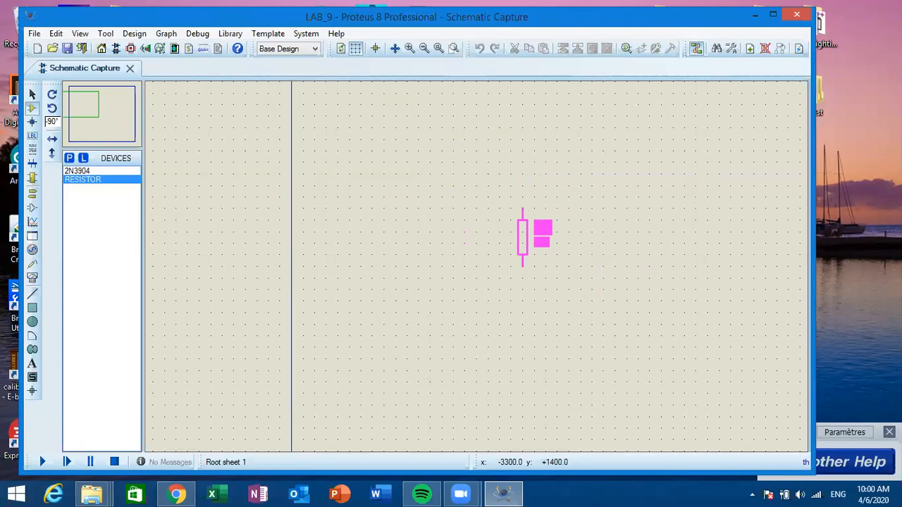
click(522, 236)
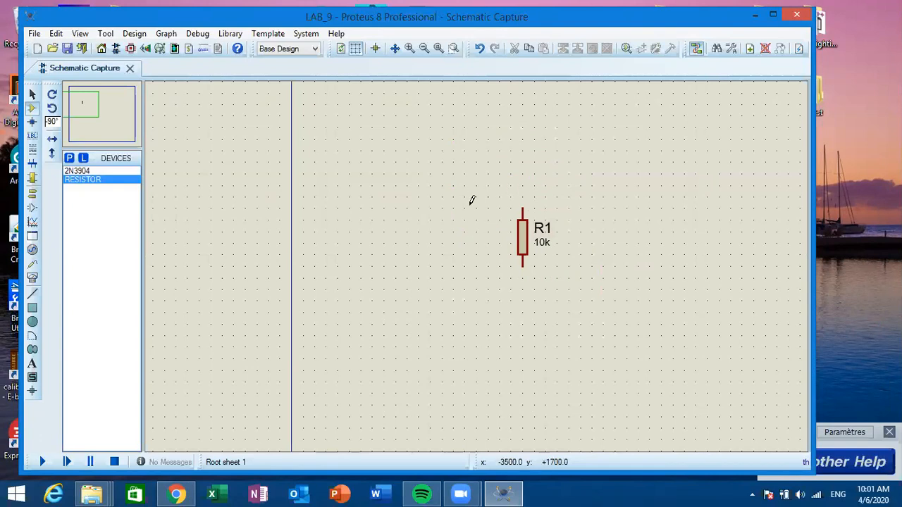
- Place three more vertical resistors, one below R1 and two in a second column, to form a two-by-two arrangement
click(550, 298)
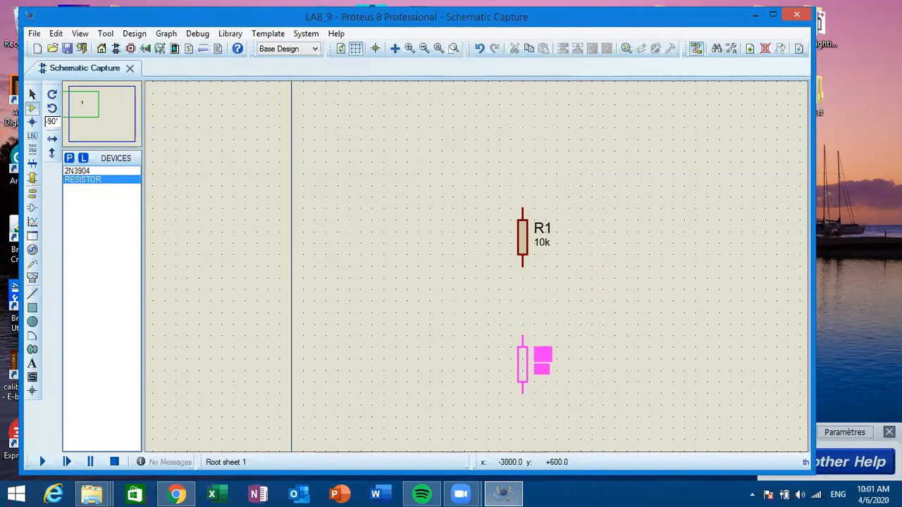
click(523, 341)
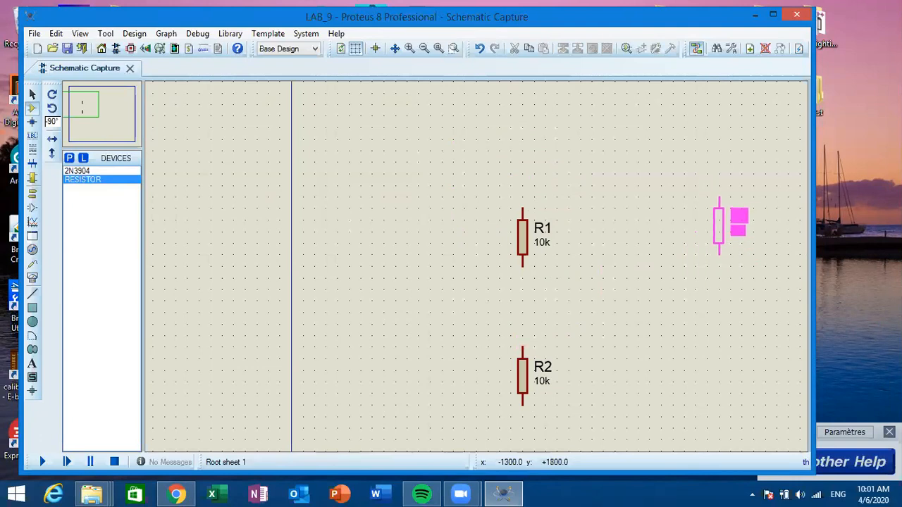
click(709, 200)
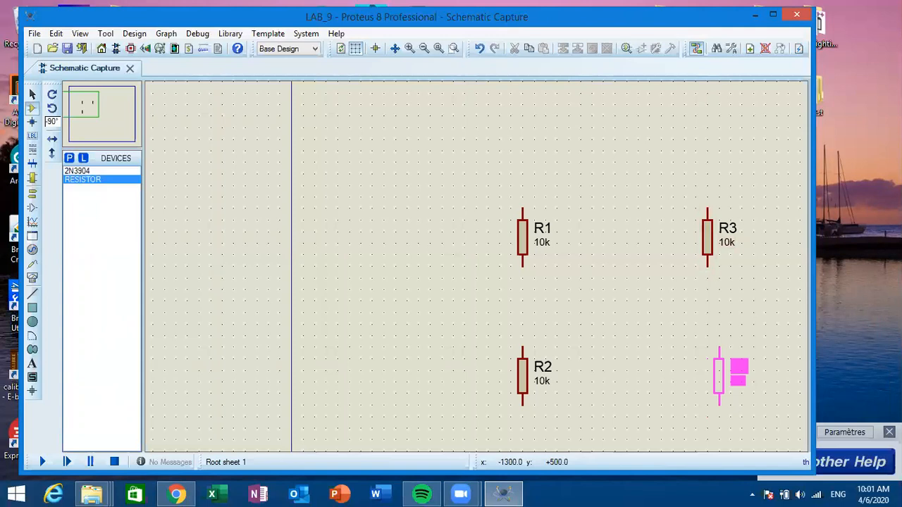
click(708, 347)
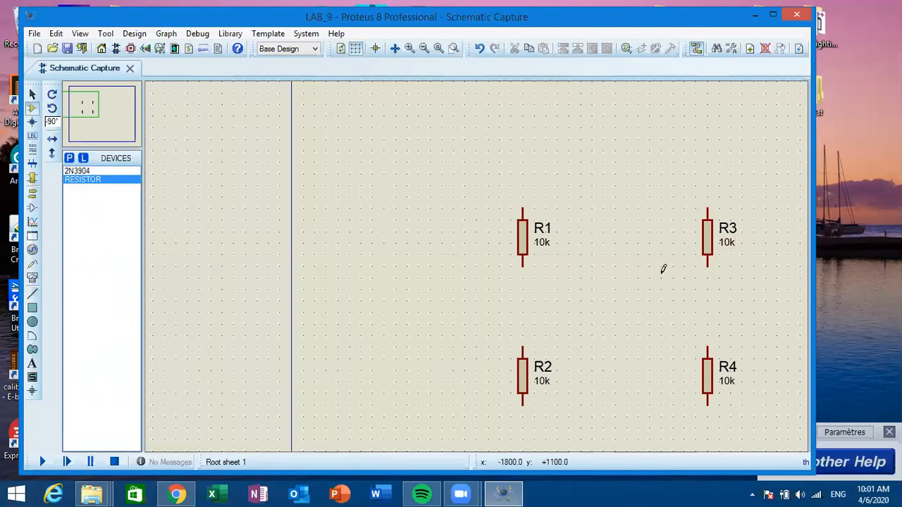
- Place the 2N3904 transistor at 0° rotation between the two resistor columns, with its base facing R1 and R2
key(F7)
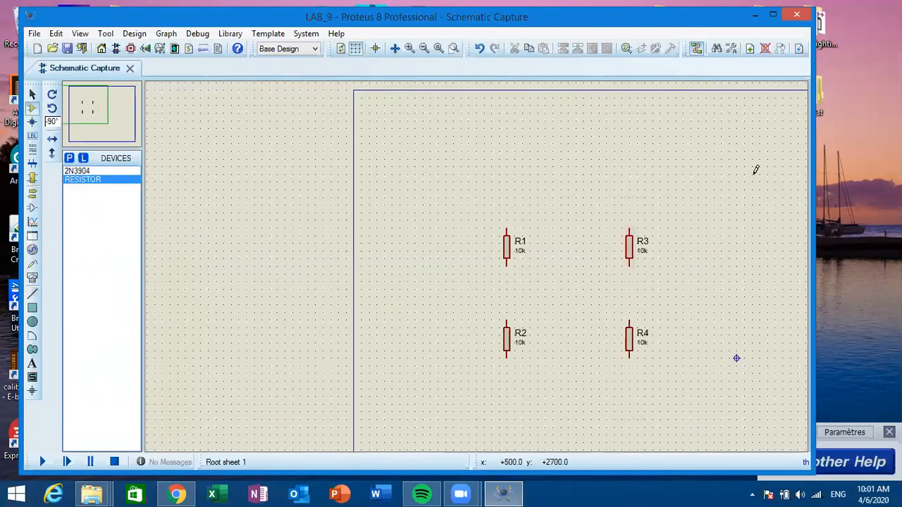
click(78, 172)
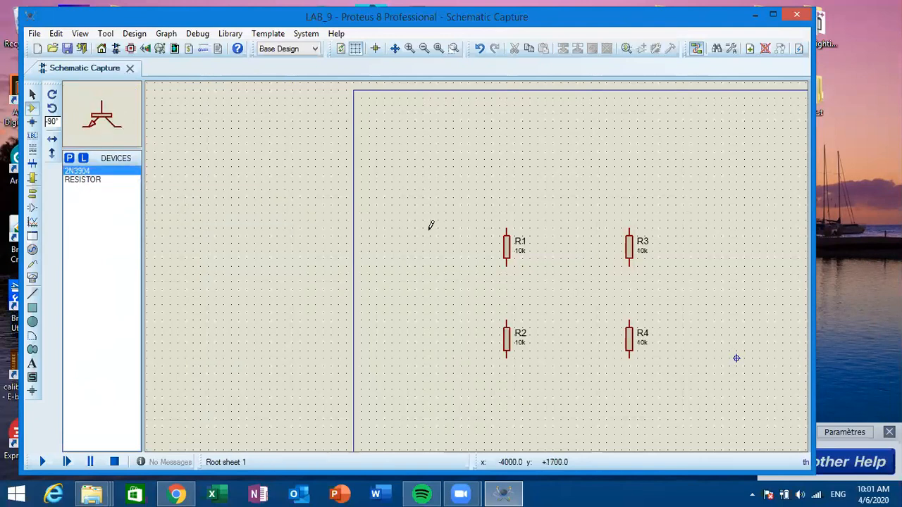
click(440, 272)
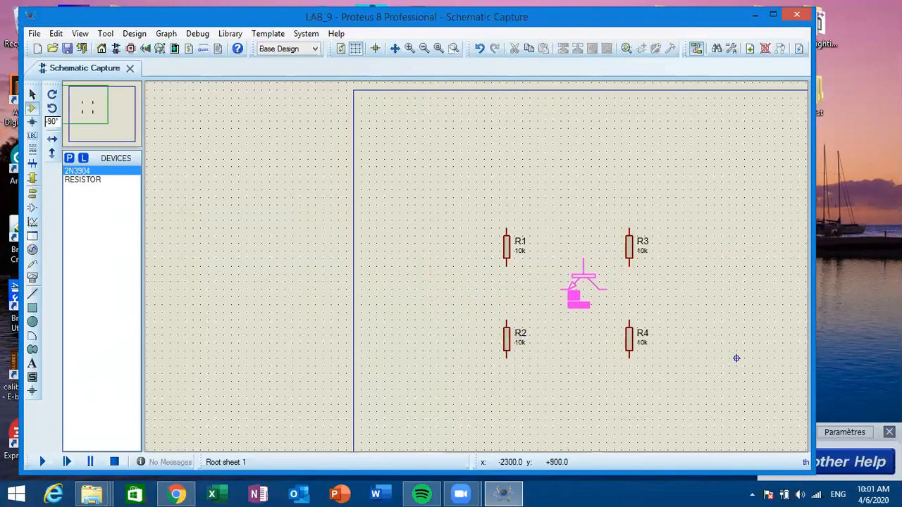
key(KP_Subtract)
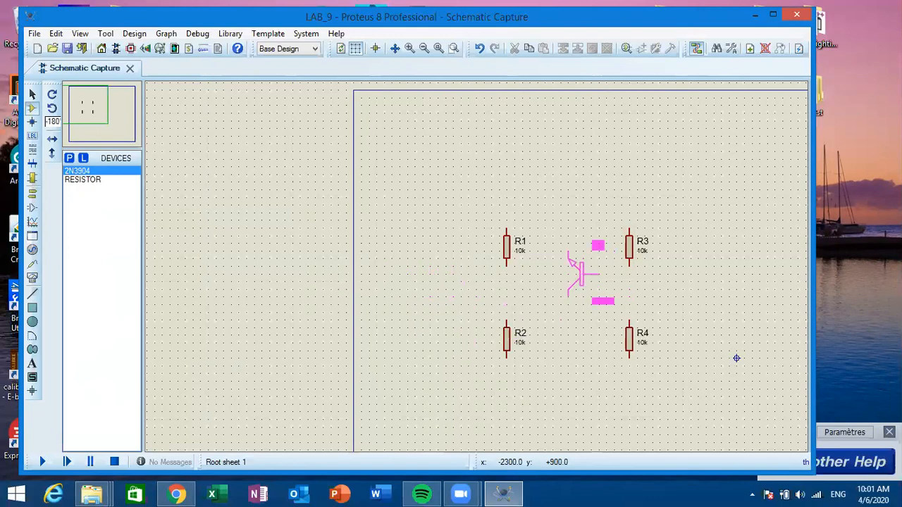
key(KP_Subtract)
key(KP_Subtract)
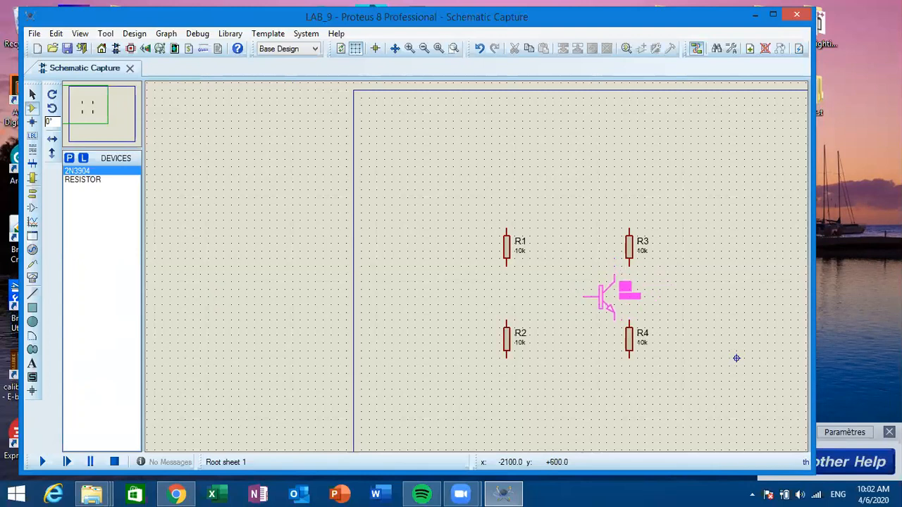
click(578, 306)
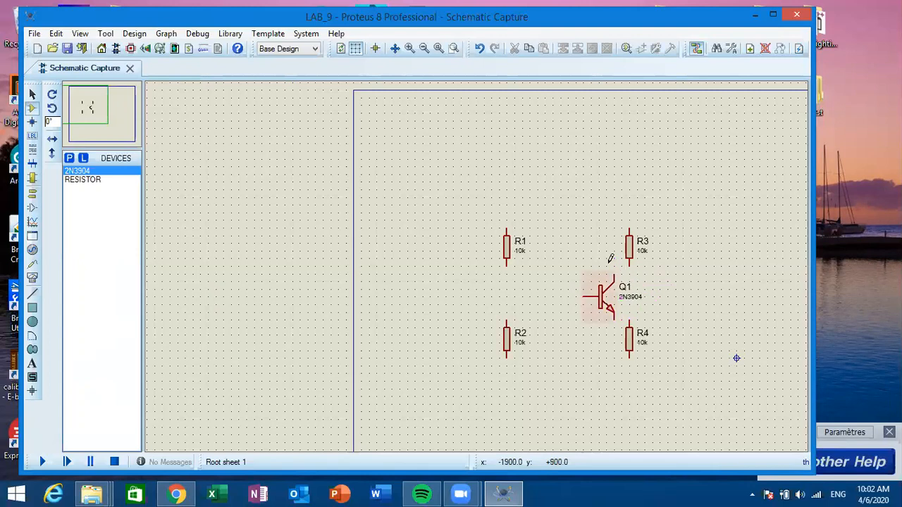
- Move R3 directly above the transistor's collector and R4 directly below its emitter, aligning both vertically with those pins
click(635, 256)
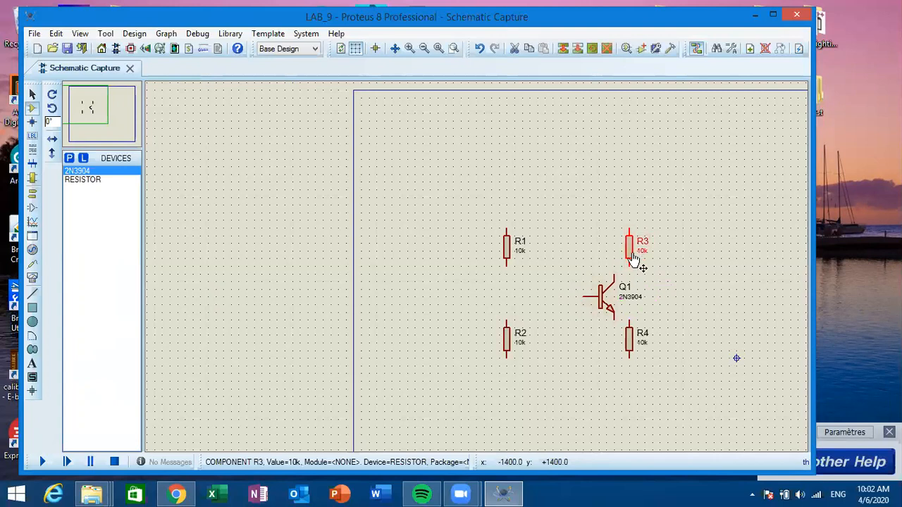
drag(635, 257, 618, 249)
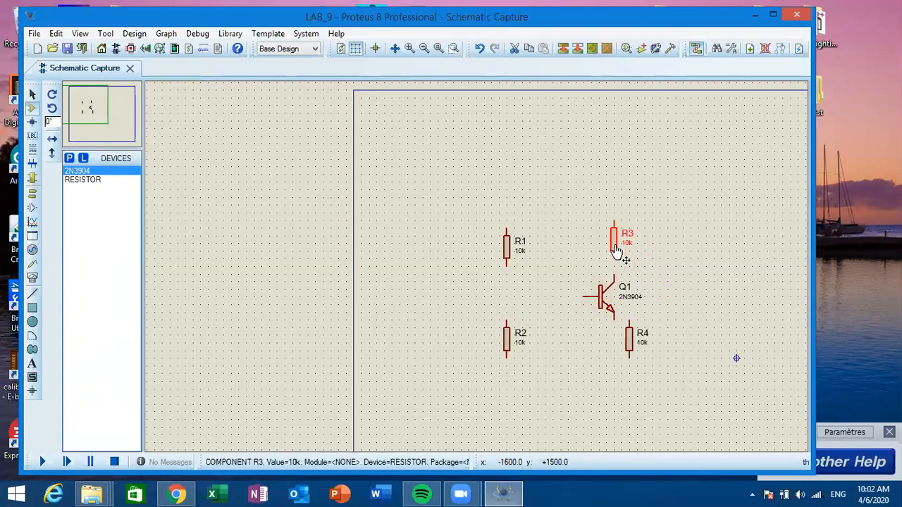
click(633, 353)
mouse_move(633, 353)
mouse_down()
mouse_move(619, 375)
mouse_move(625, 363)
mouse_up()
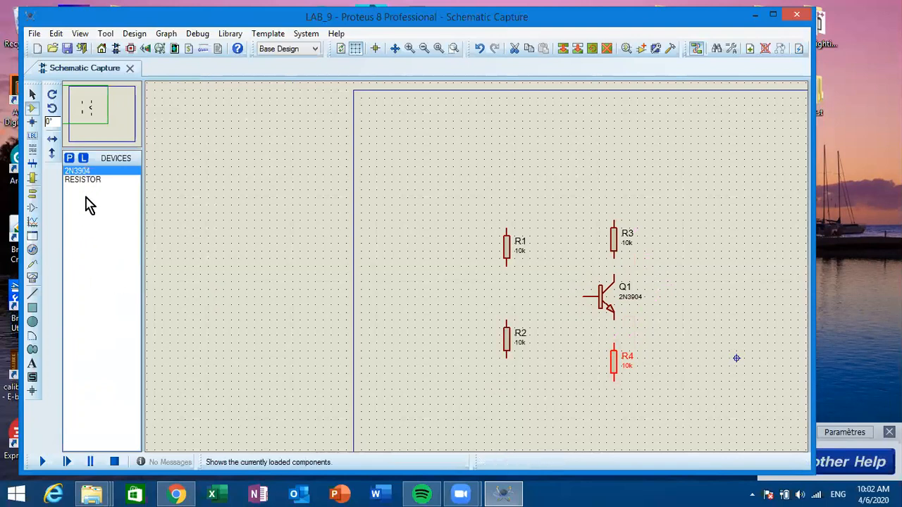
- Place a GROUND terminal below the resistors, midway between R2 and R4
click(32, 195)
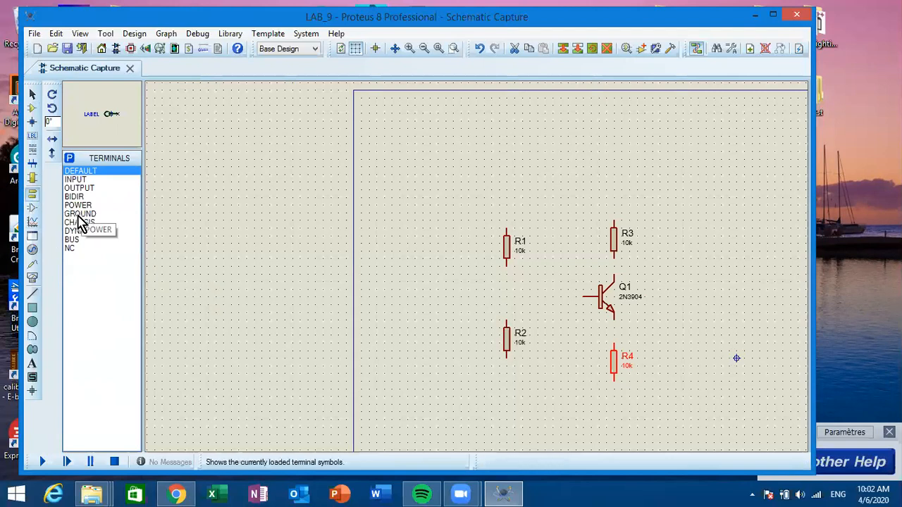
click(80, 215)
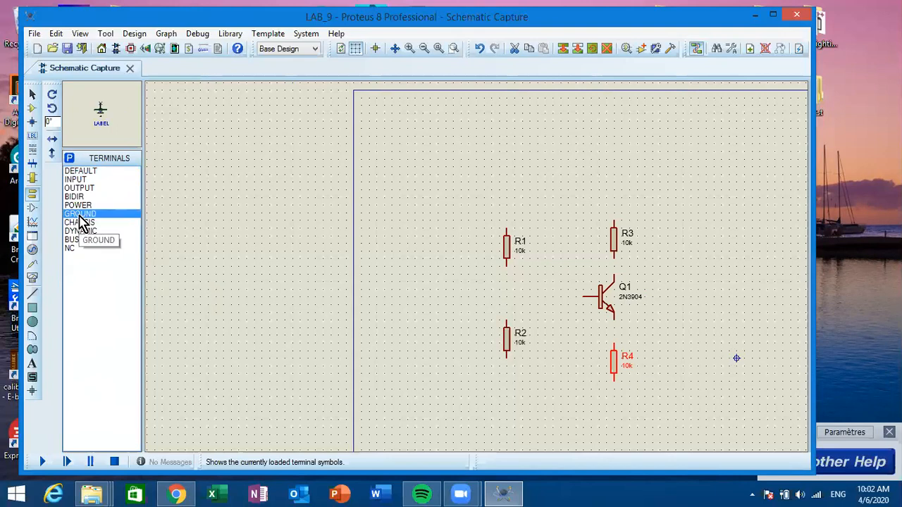
click(560, 396)
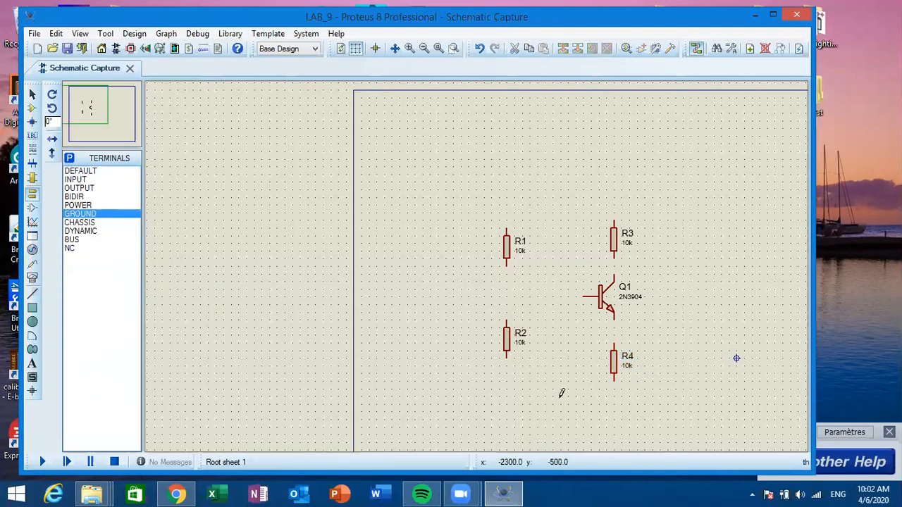
click(561, 400)
click(562, 412)
- Wire the upper end of R1 to the upper end of R3 with a horizontal run above both resistors
click(32, 96)
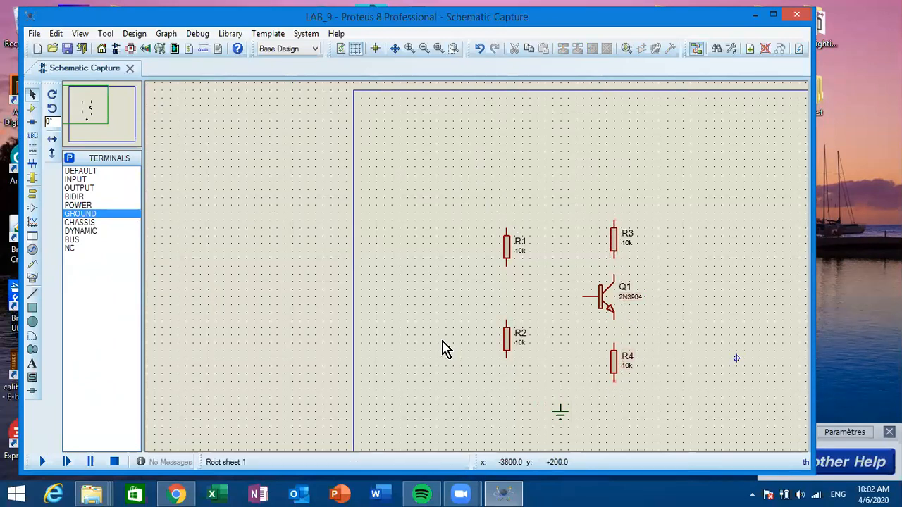
click(509, 221)
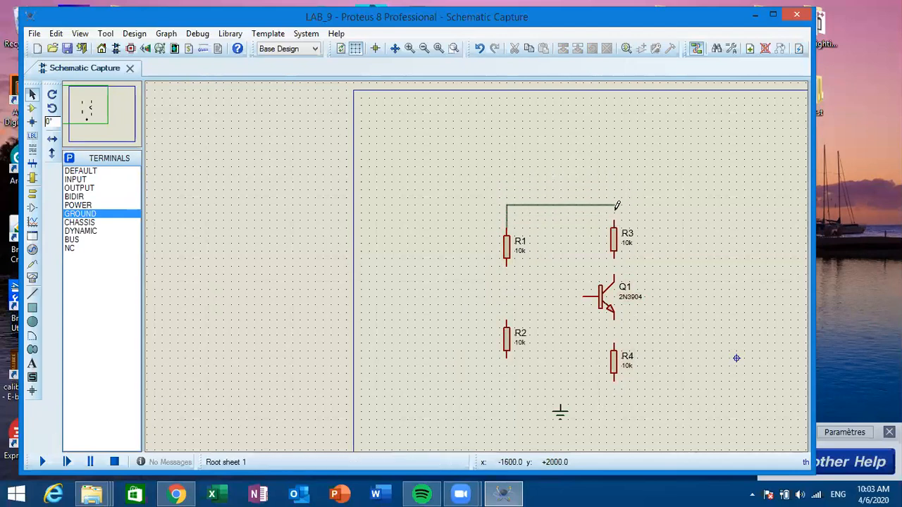
click(612, 217)
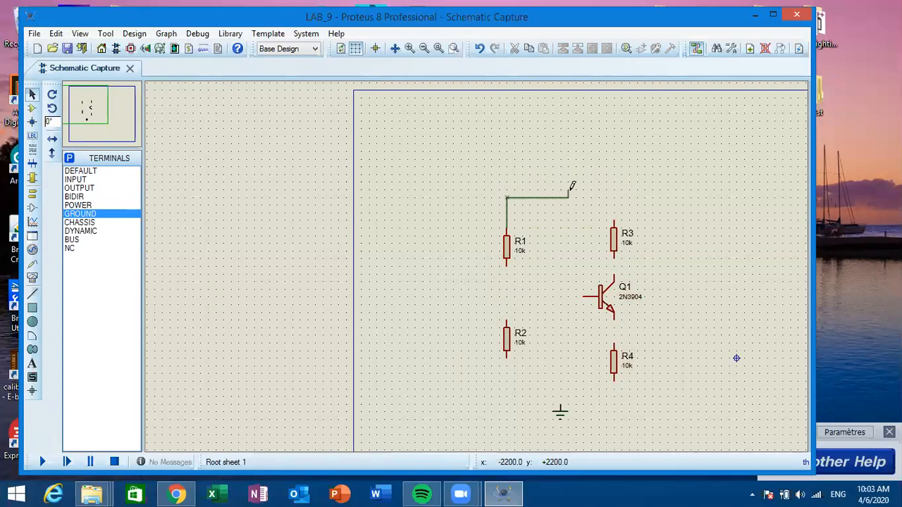
click(614, 216)
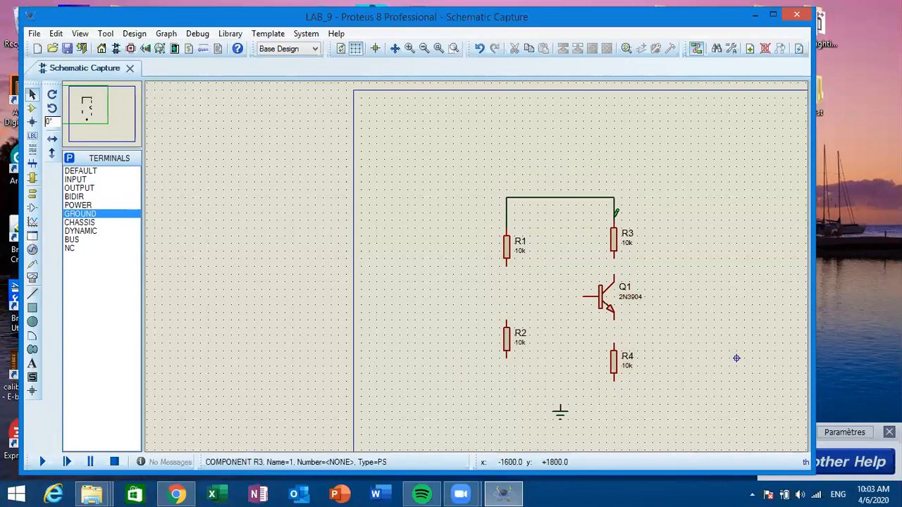
- Wire the lower end of R1 to R2, and the lower end of R2 to the ground terminal
click(507, 261)
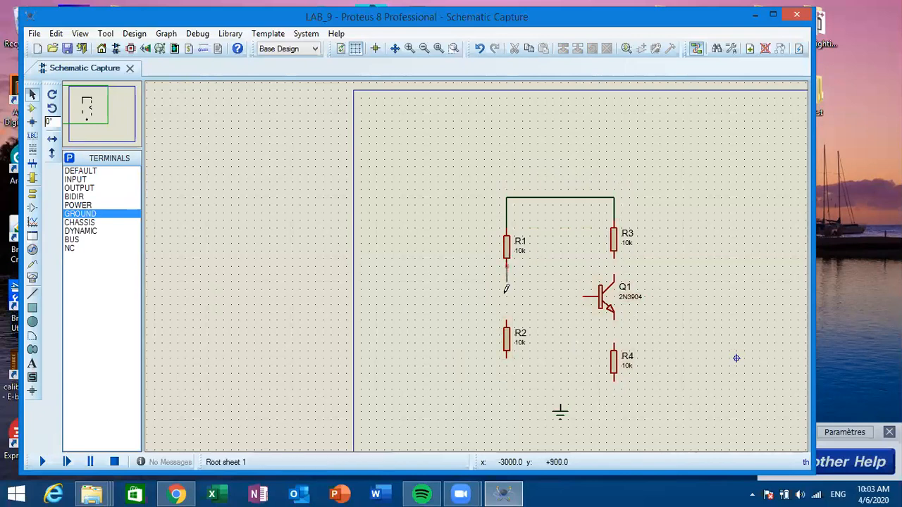
click(507, 322)
click(508, 357)
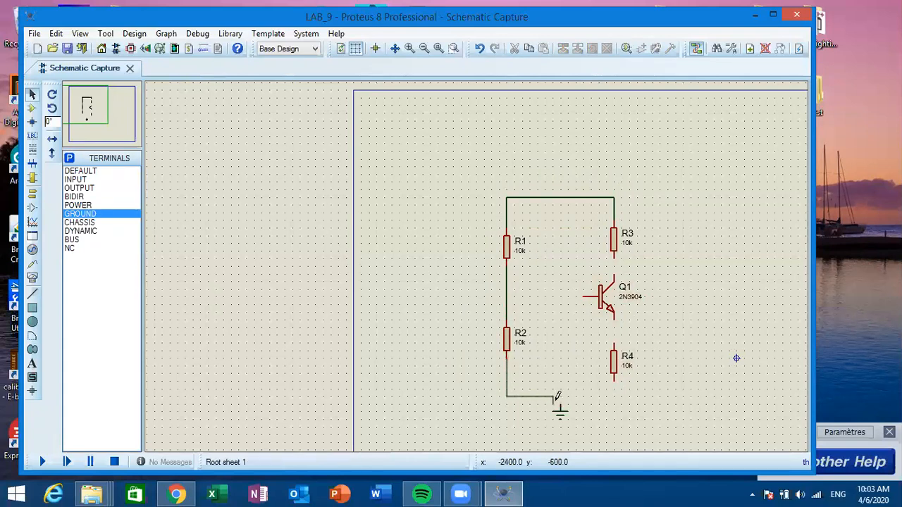
click(560, 399)
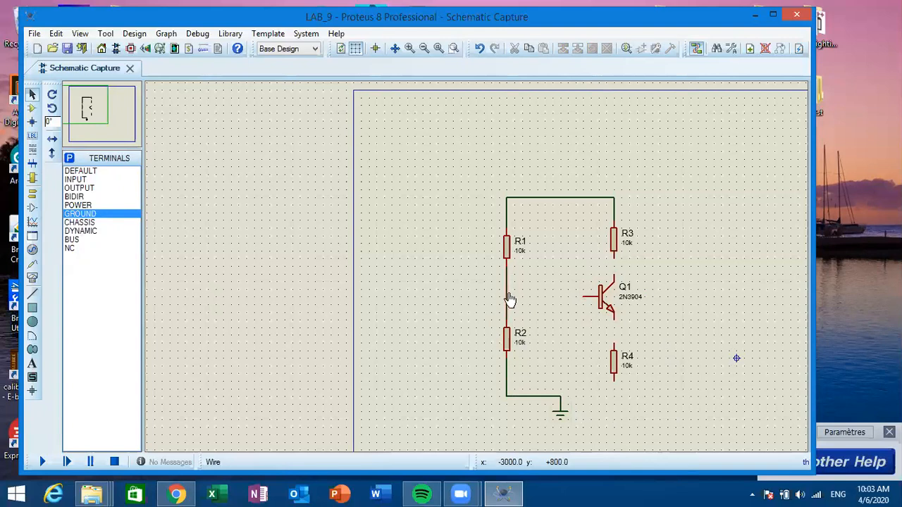
- Wire the transistor's base to the connection between R1 and R2, and its collector to the lower end of R3
click(584, 296)
click(507, 296)
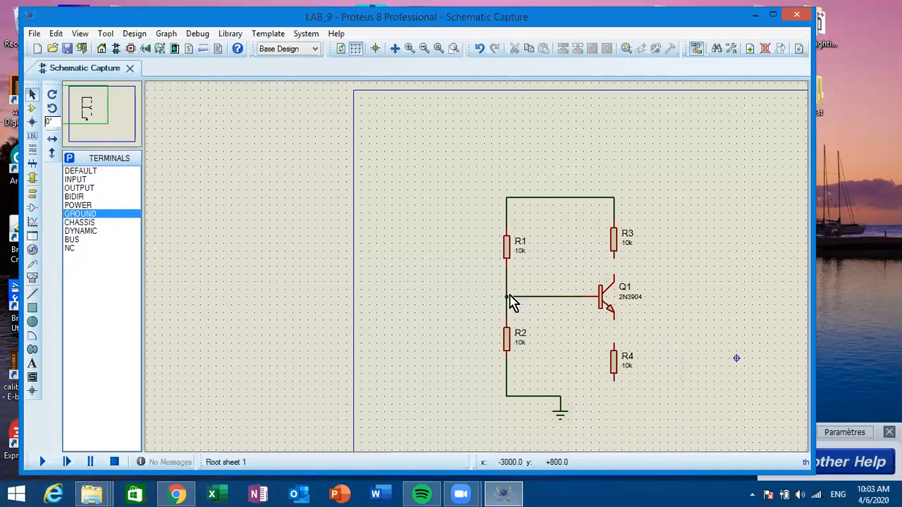
click(615, 269)
click(614, 256)
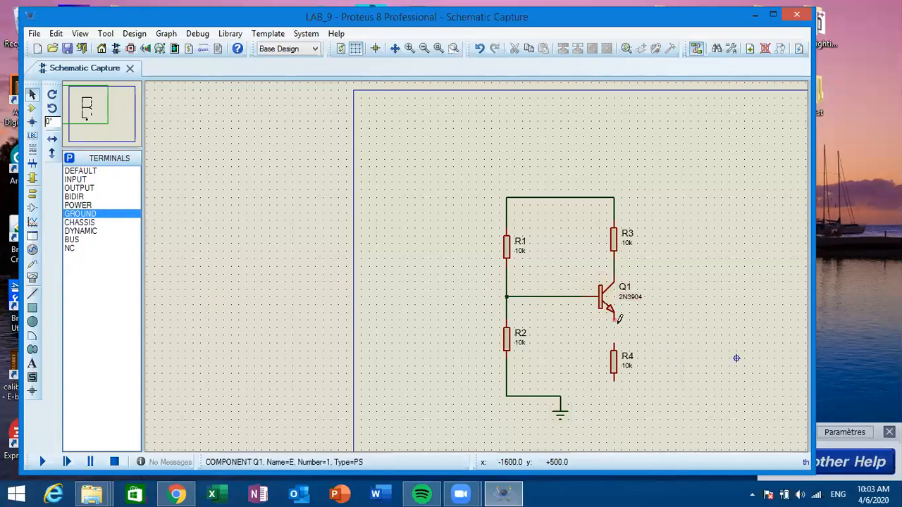
- Wire the transistor's emitter to R4, and the lower end of R4 to the ground connection
click(614, 350)
click(614, 381)
click(561, 396)
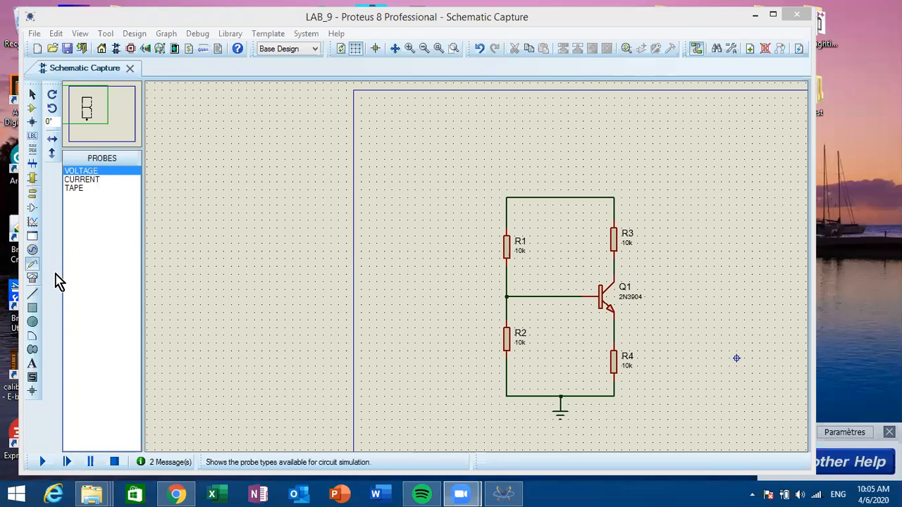
- Place a POWER terminal above the circuit and wire it to the horizontal wire joining R1 and R3
click(32, 196)
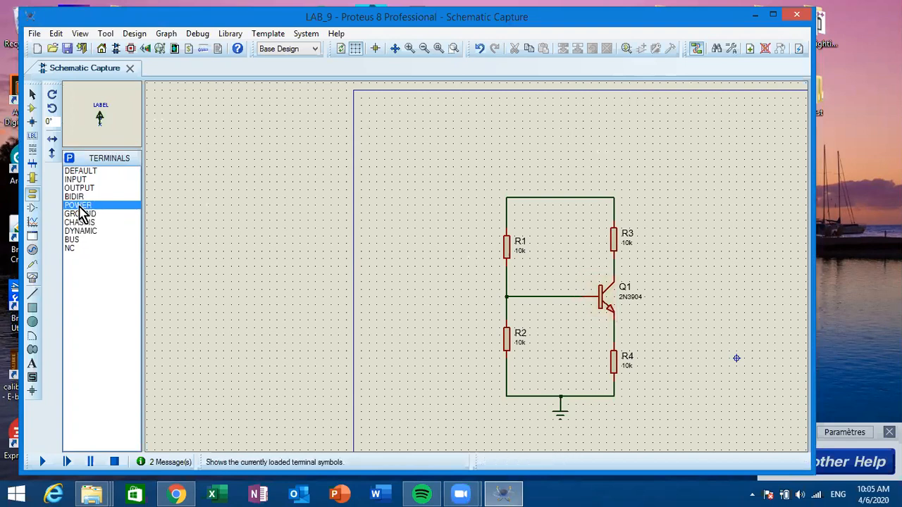
click(552, 166)
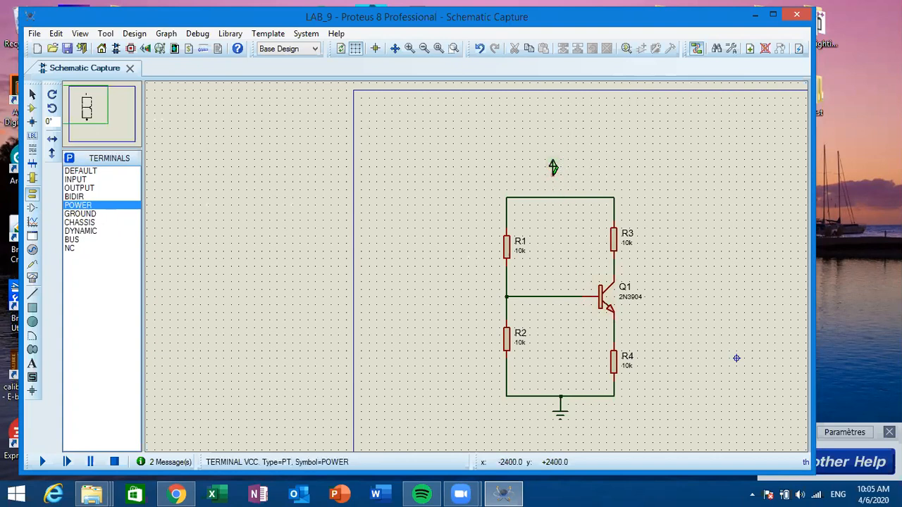
click(553, 197)
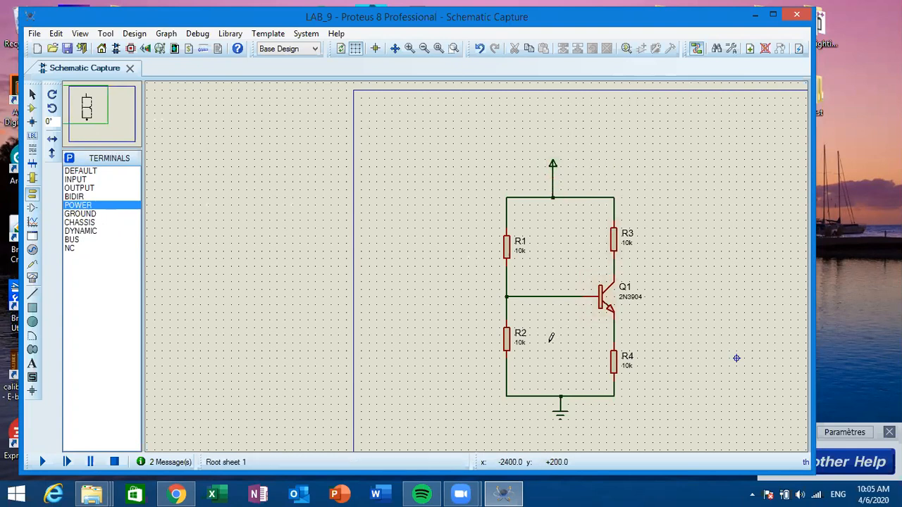
- Label the power terminal +15V
click(553, 168)
double_click(553, 168)
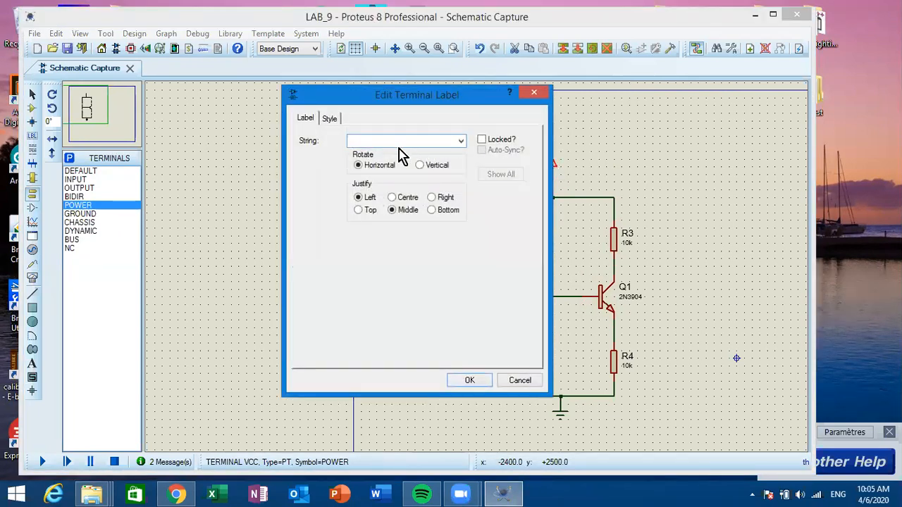
text(+15V)
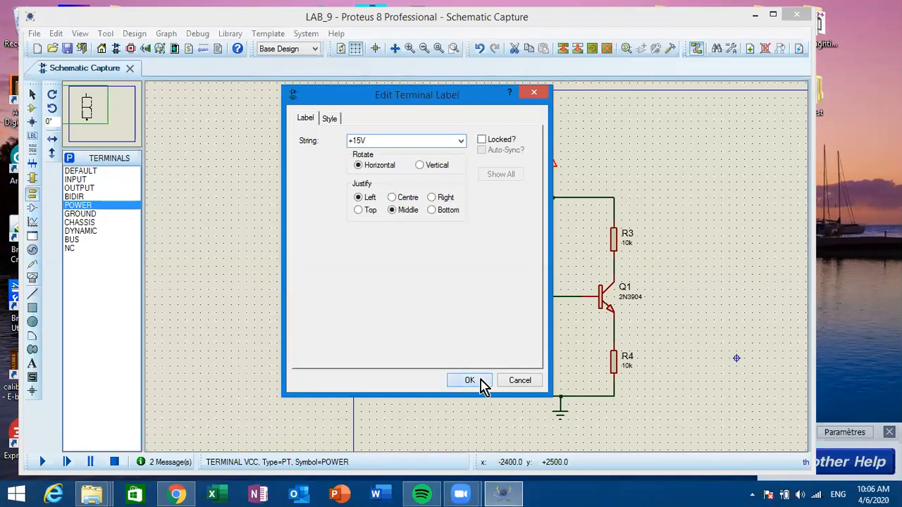
click(482, 382)
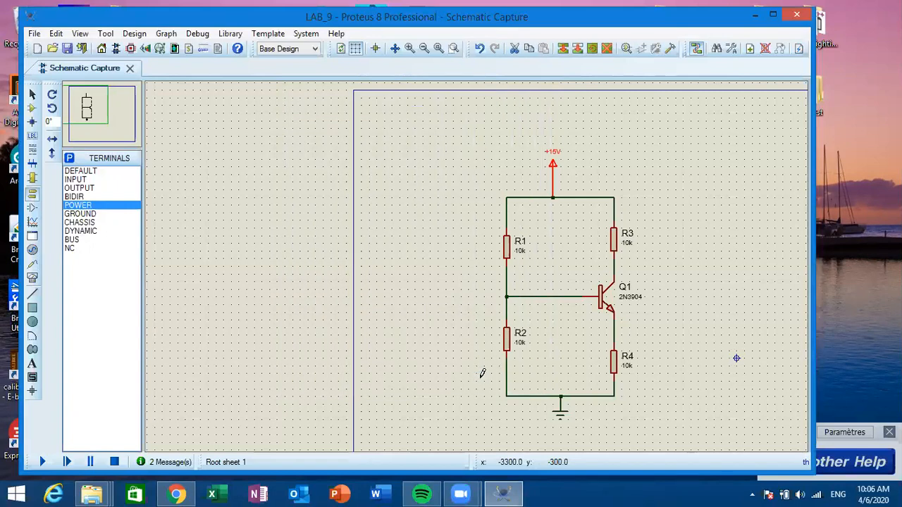